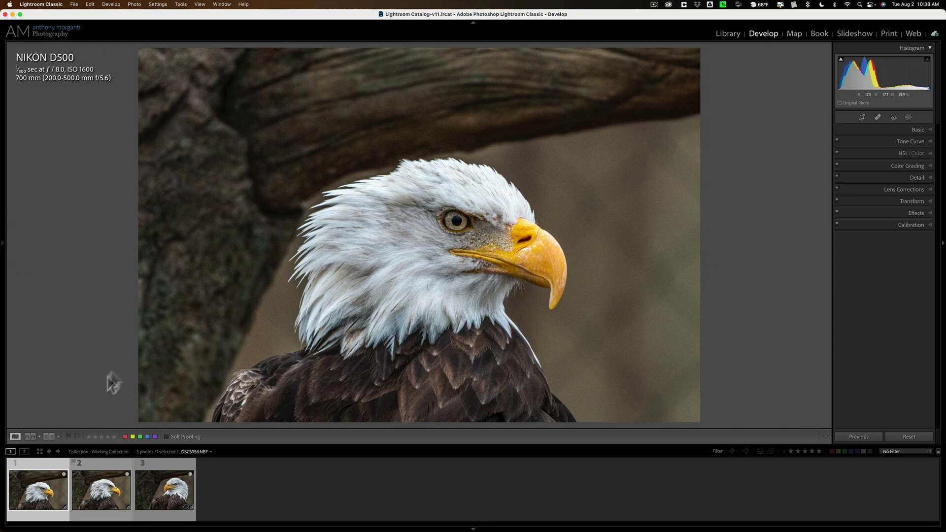
Flip between the eagle photos _DSC3956, _DSC3960 and _DSC3947 in the filmstrip.
click(56, 485)
click(91, 482)
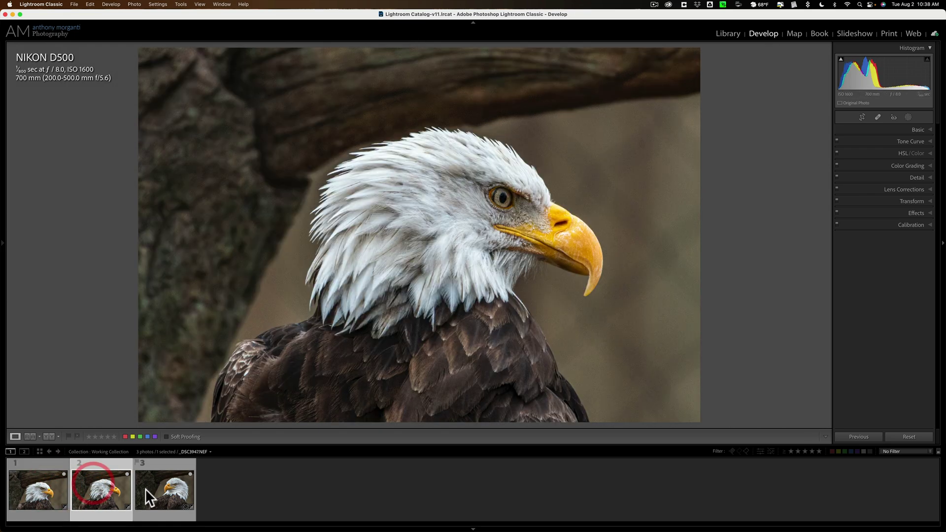
click(156, 484)
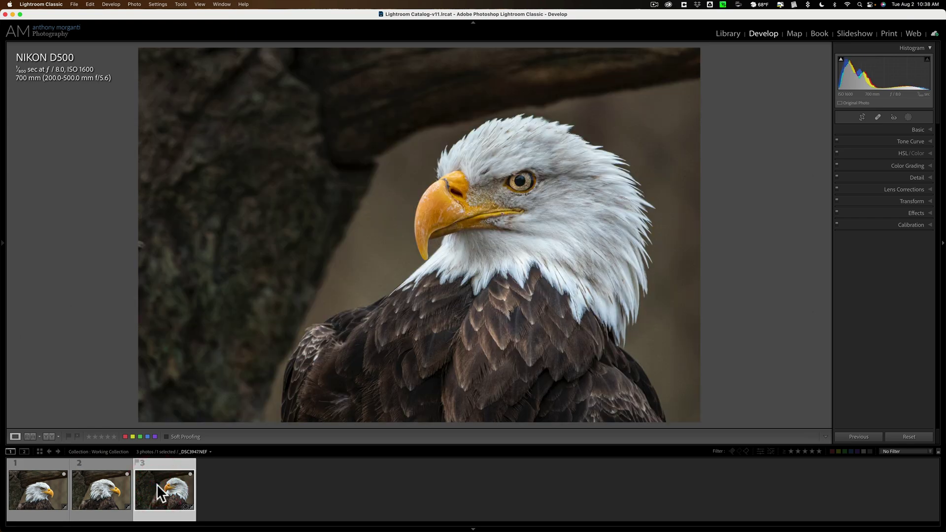
click(123, 484)
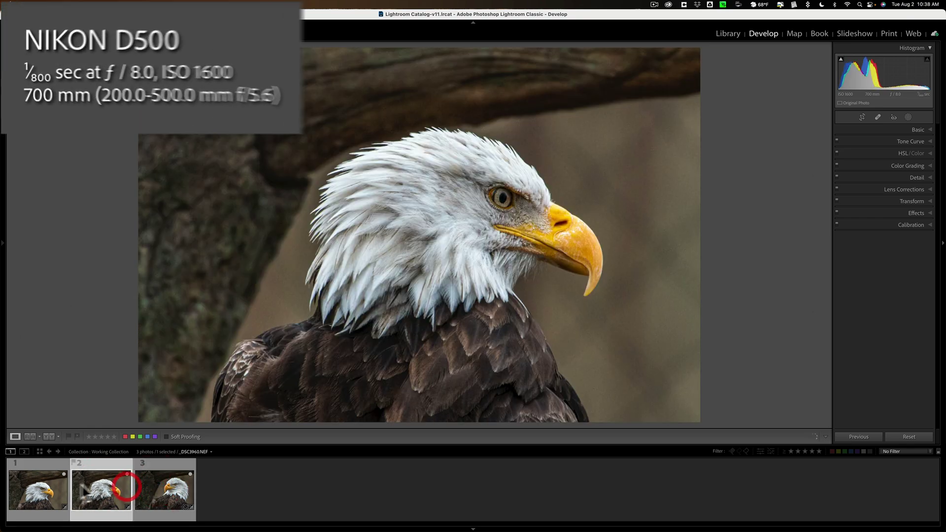
click(46, 480)
click(109, 488)
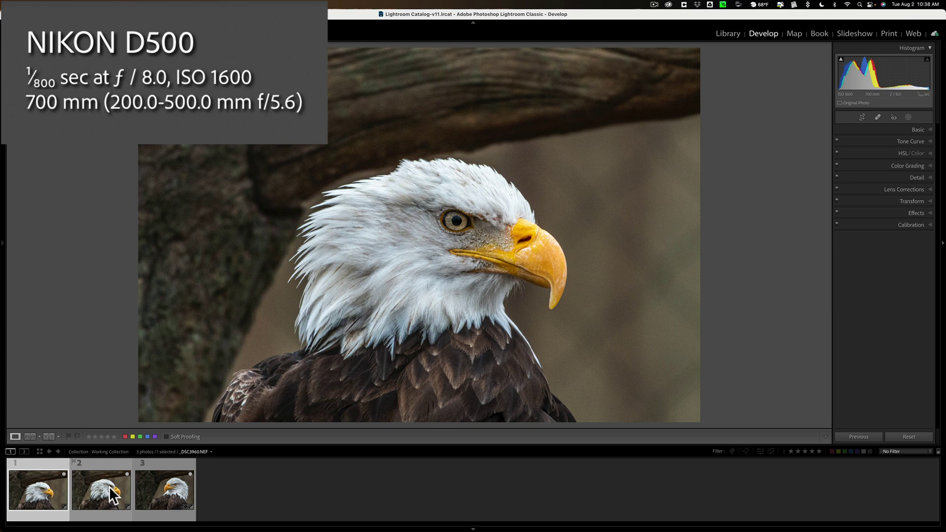
click(114, 494)
click(167, 493)
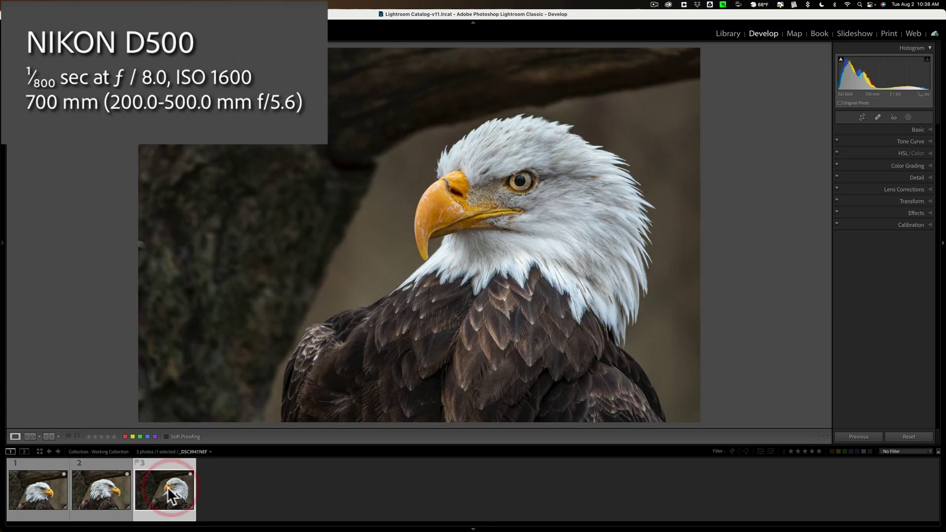
click(54, 483)
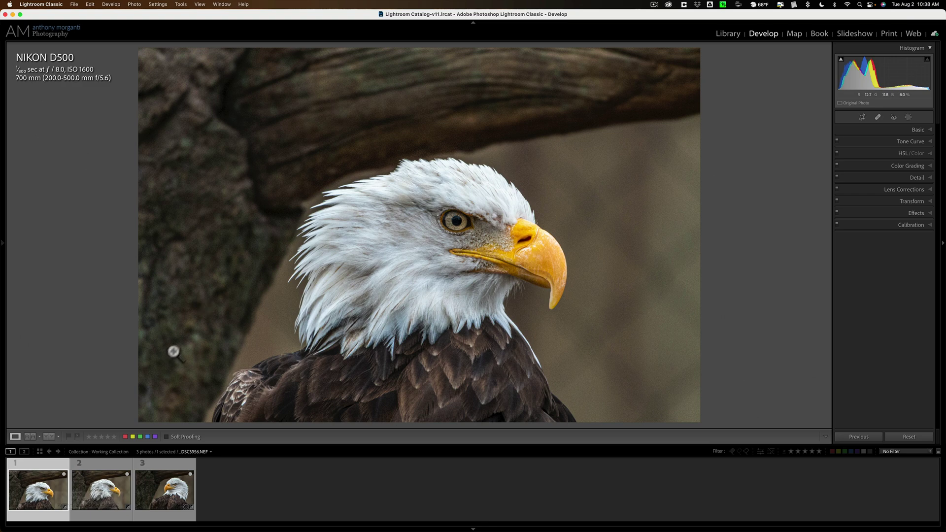
Review the three eagles once more, then select all three thumbnails together.
click(72, 494)
click(149, 487)
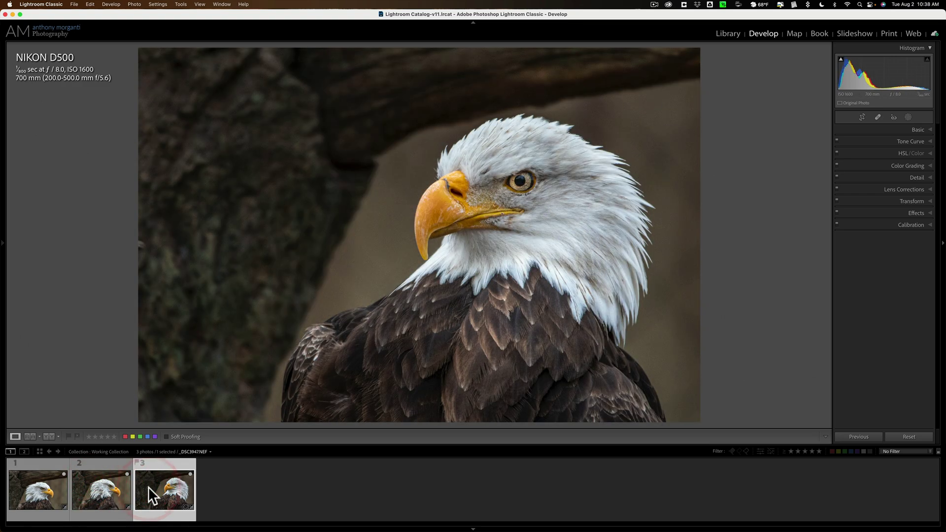
click(67, 485)
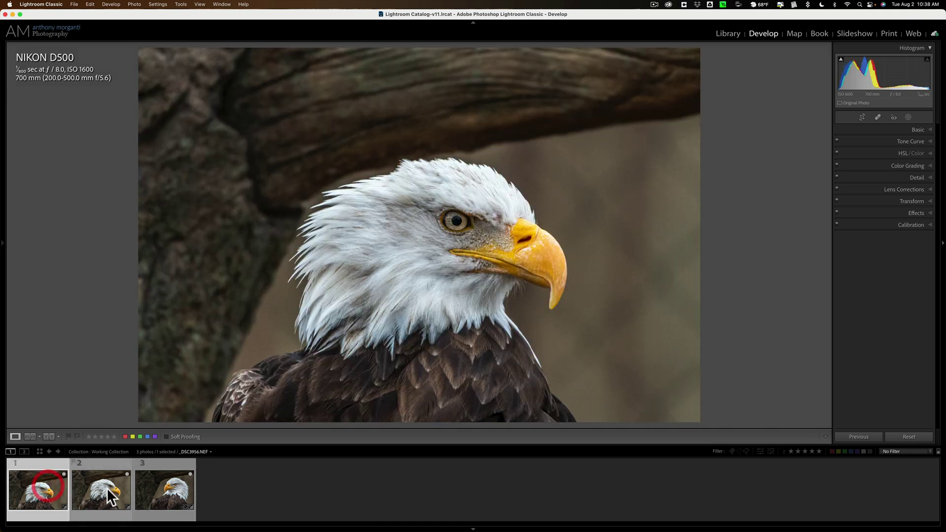
click(102, 489)
click(159, 489)
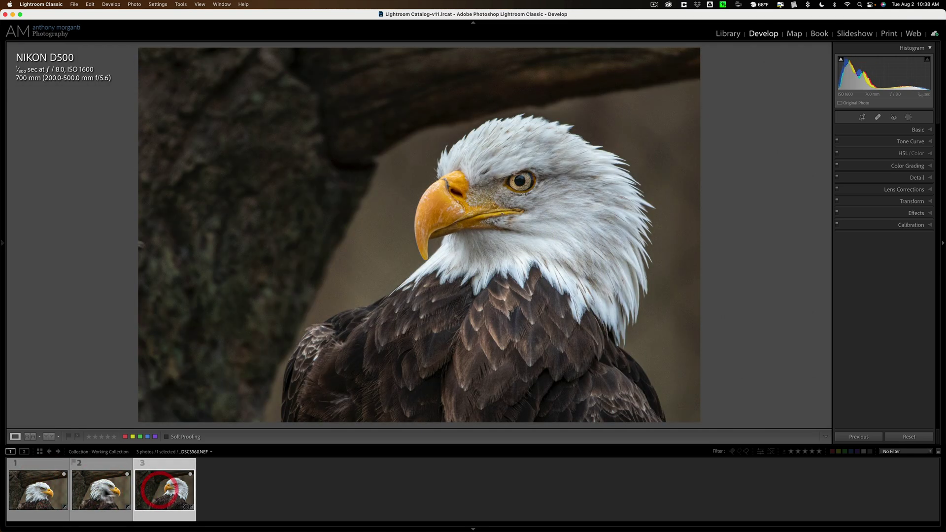
click(44, 481)
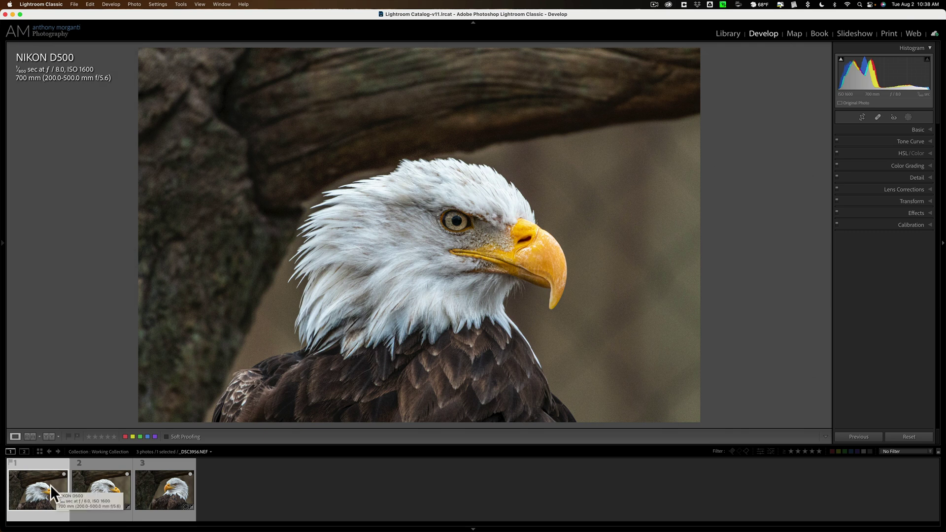
shift+click(163, 494)
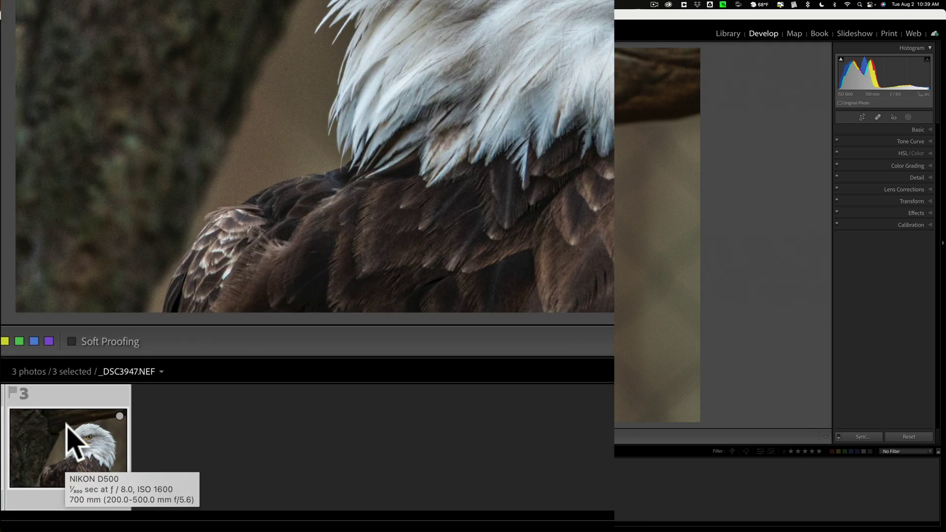
Edit the selected eagles in Topaz DeNoise AI as 16-bit ProPhoto RGB TIFF copies.
right_click(68, 424)
mouse_move(241, 153)
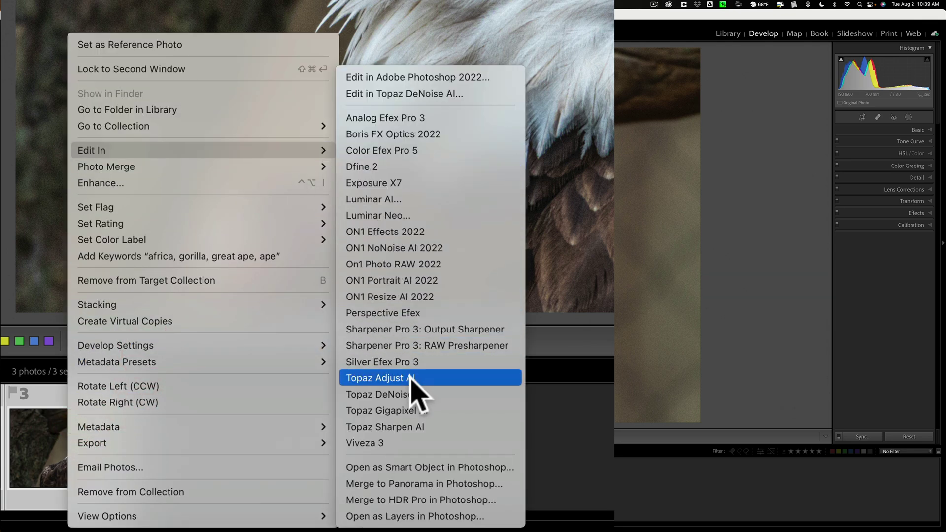
click(432, 394)
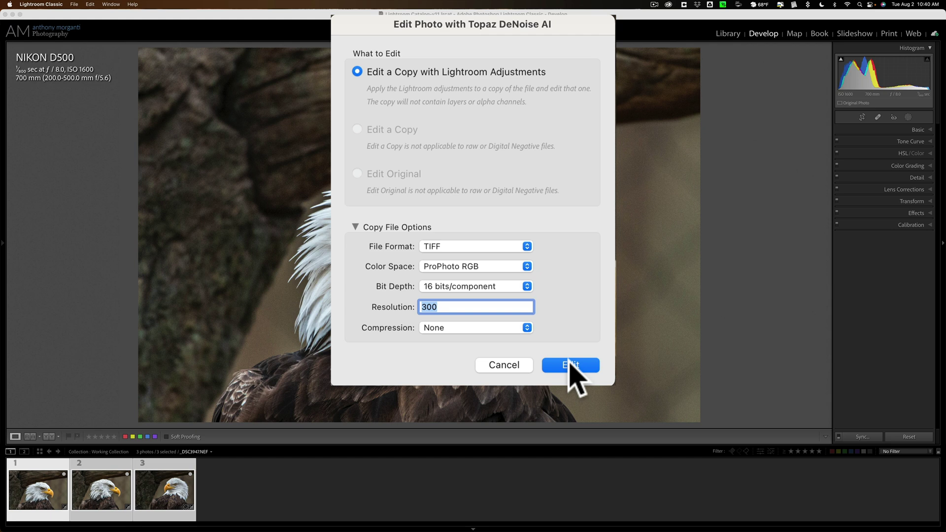
click(570, 363)
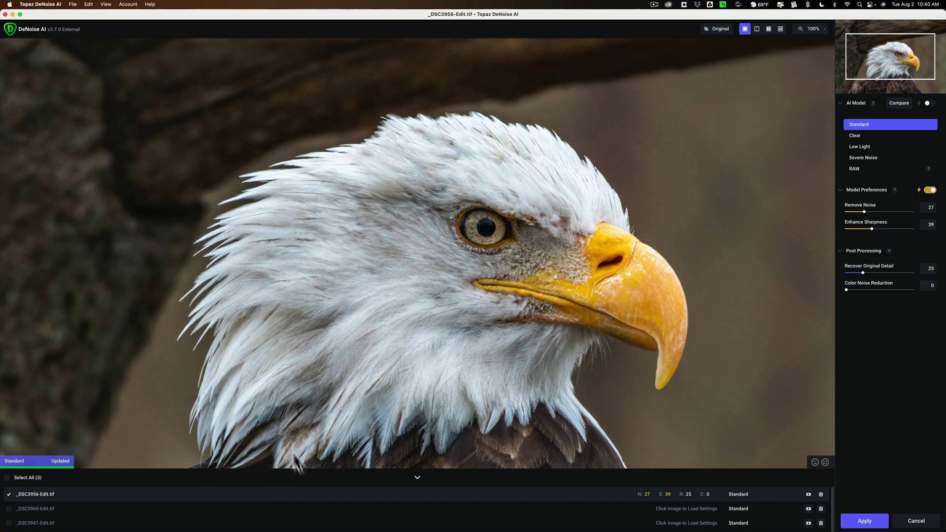
click(417, 477)
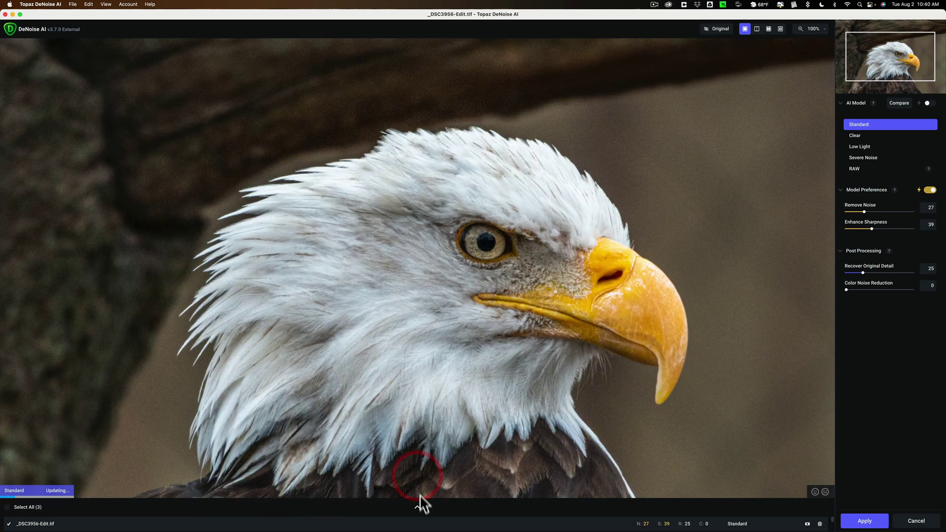
click(418, 513)
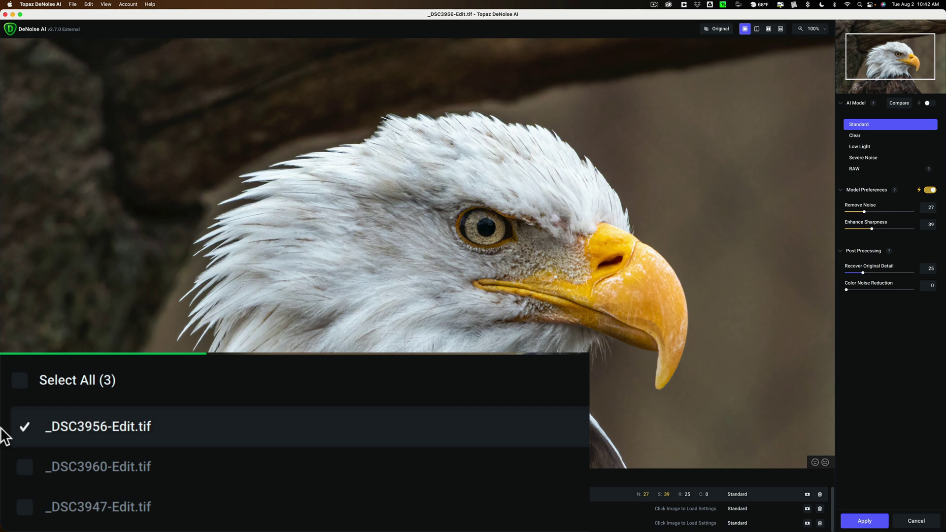
Batch all three files and compare the four denoise models on the eagle's eye.
click(15, 387)
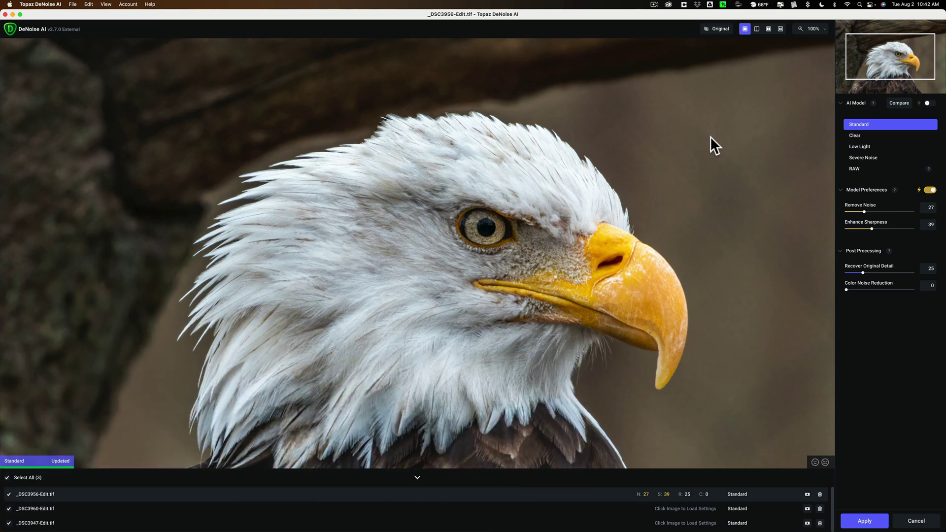
click(794, 30)
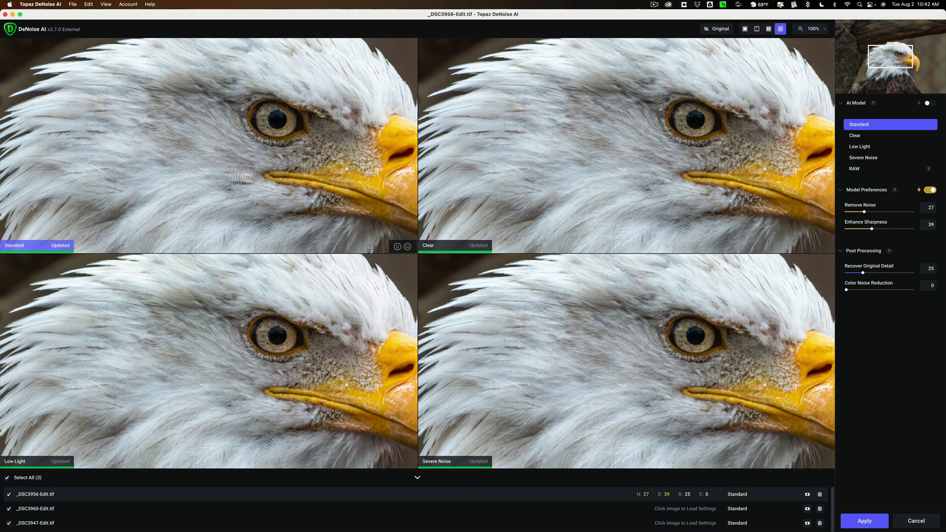
drag(258, 143, 280, 168)
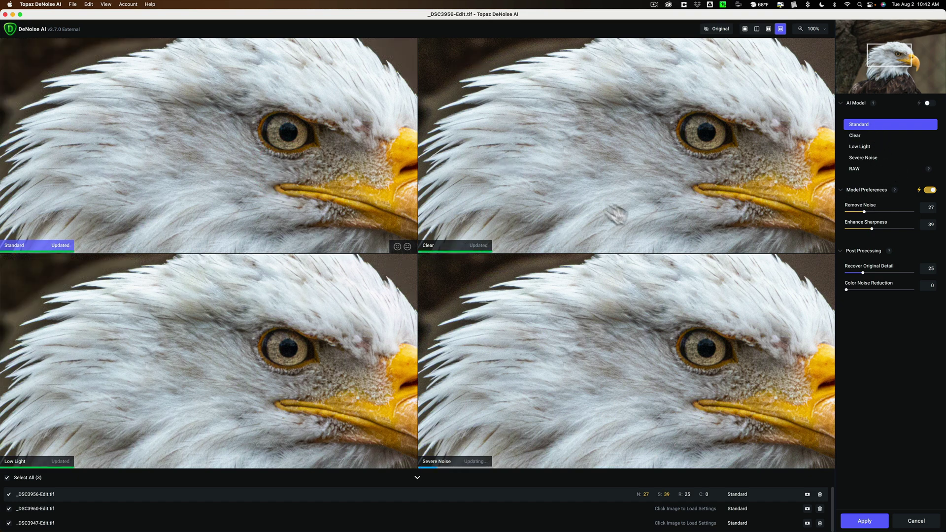
click(591, 184)
Apply Severe Noise to all three photos and save them to Lightroom as -Edit.tif files.
click(364, 289)
click(519, 302)
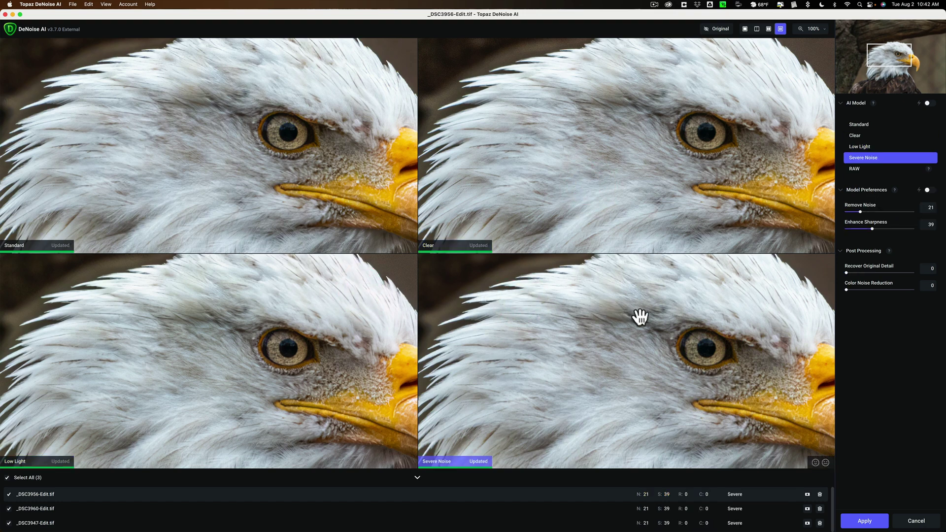
drag(640, 316, 587, 314)
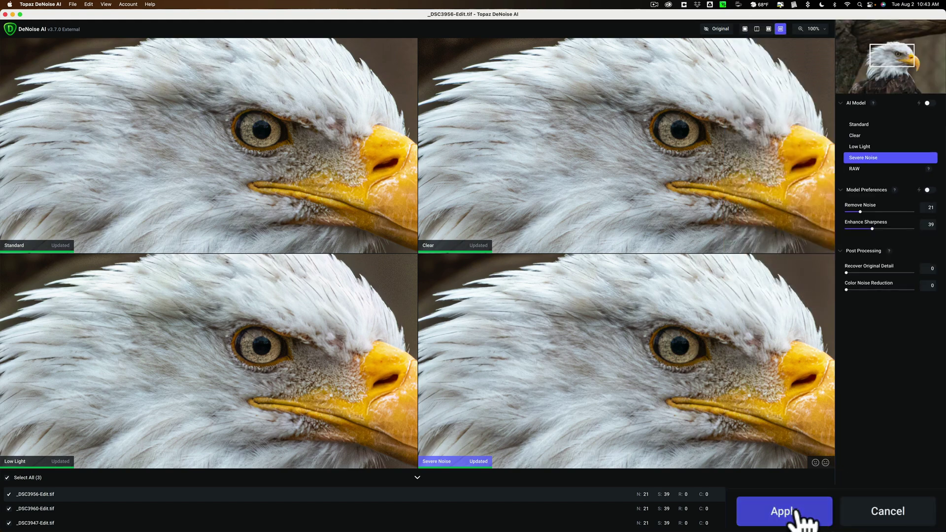
click(794, 513)
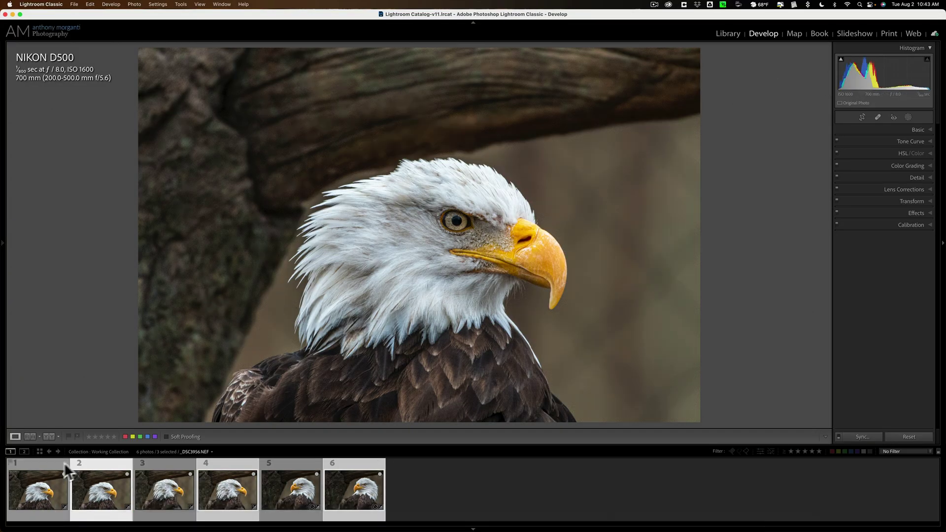
Step through the six raw and denoised eagles, then view _DSC3947.NEF at 1:1 on the beak.
click(48, 484)
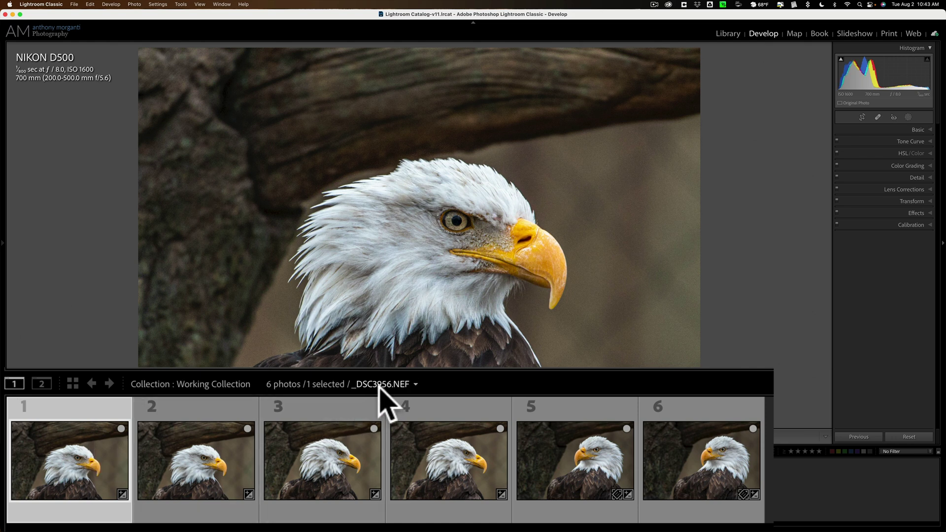
click(195, 438)
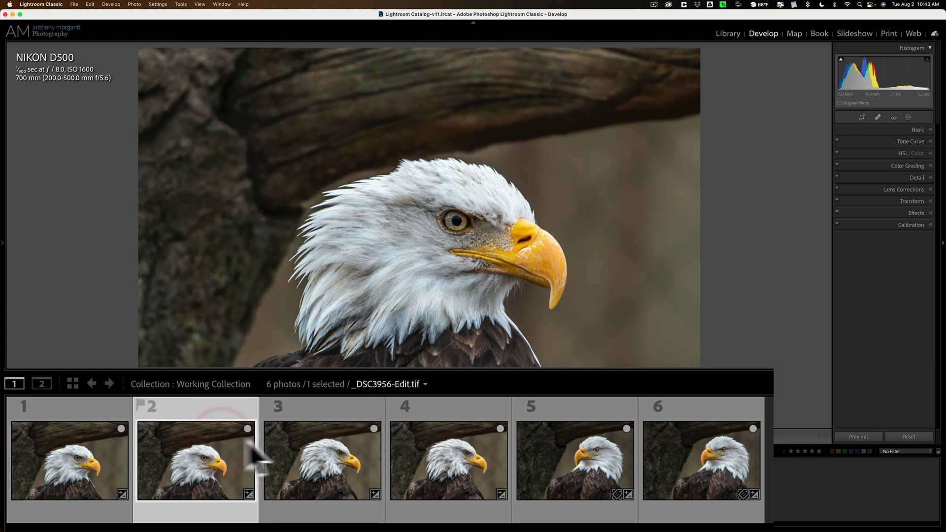
click(313, 448)
click(422, 451)
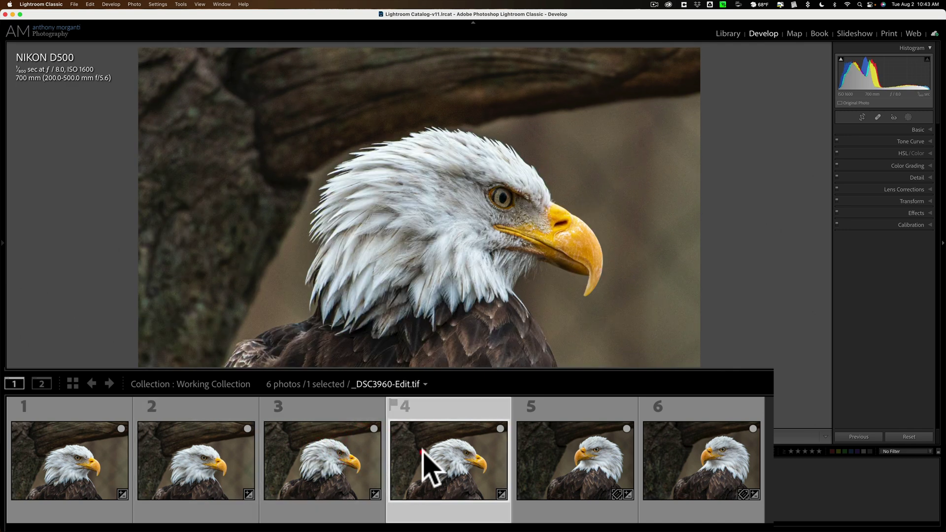
click(619, 458)
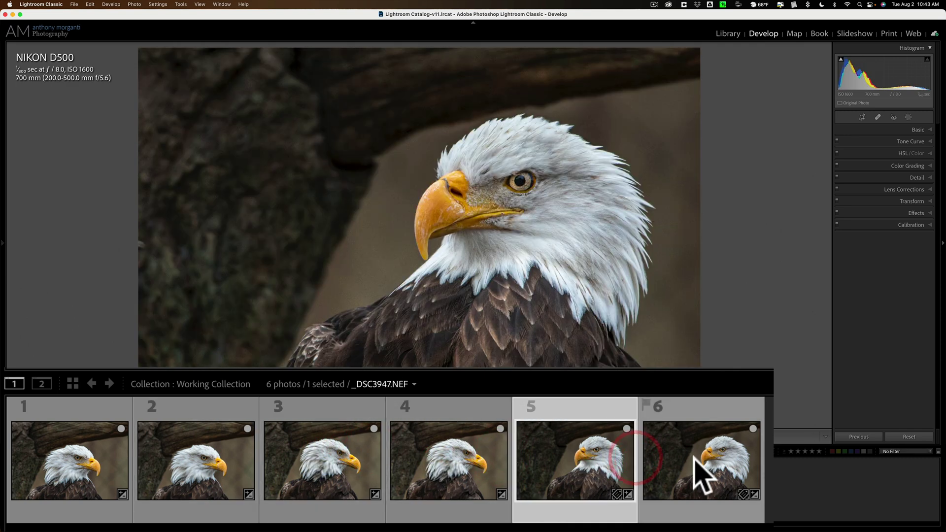
click(687, 451)
click(580, 457)
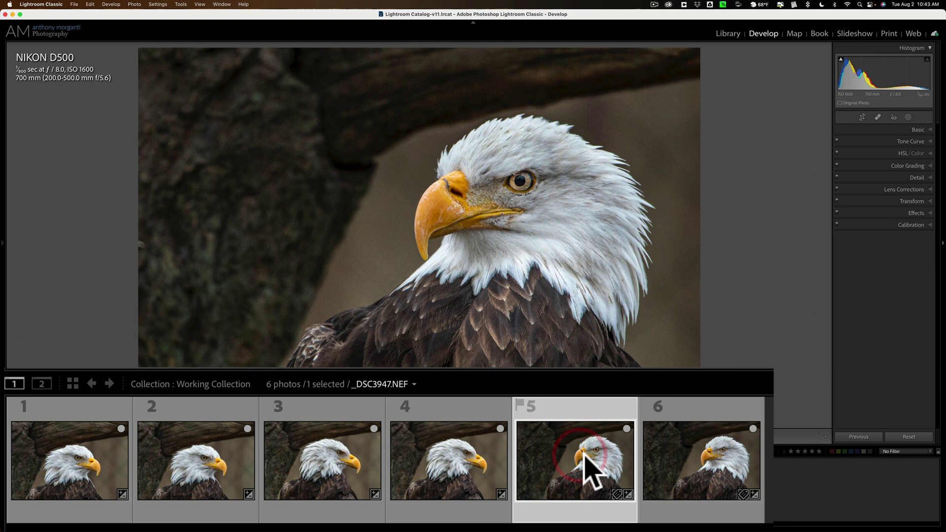
click(432, 187)
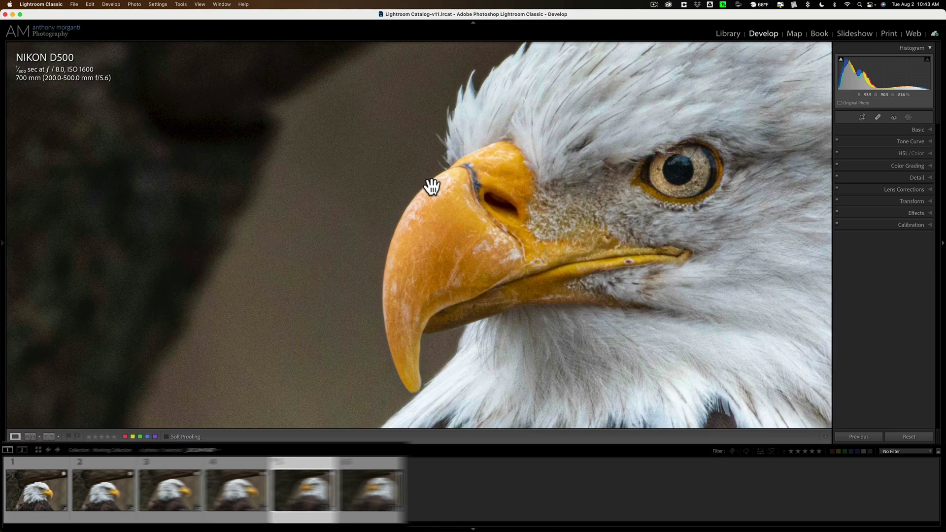
Lock the zoom position, then flip between the third eagle's raw and TIFF, ending on _DSC3960-Edit.tif.
click(198, 4)
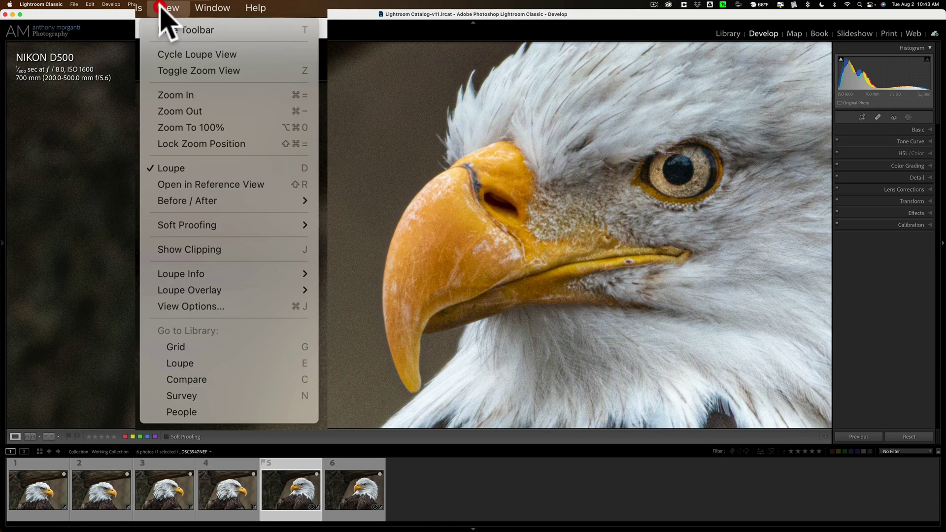
click(195, 141)
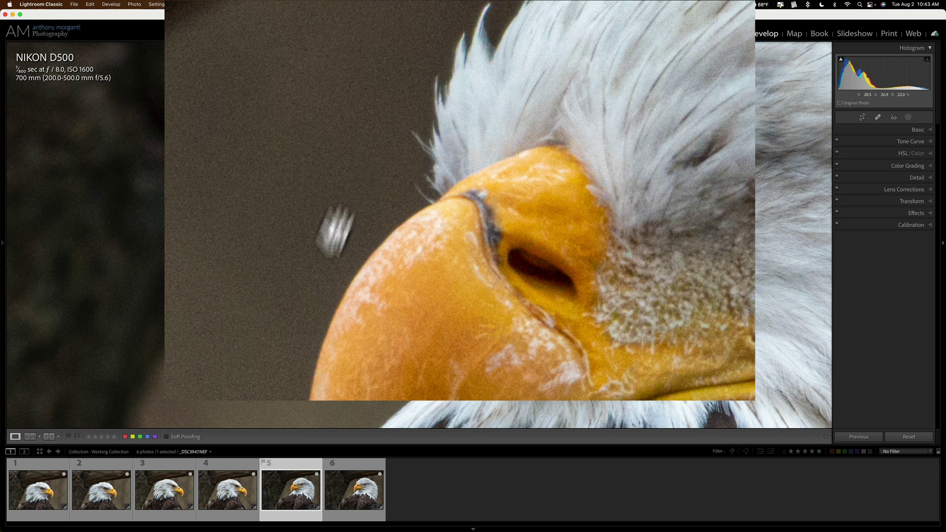
click(355, 489)
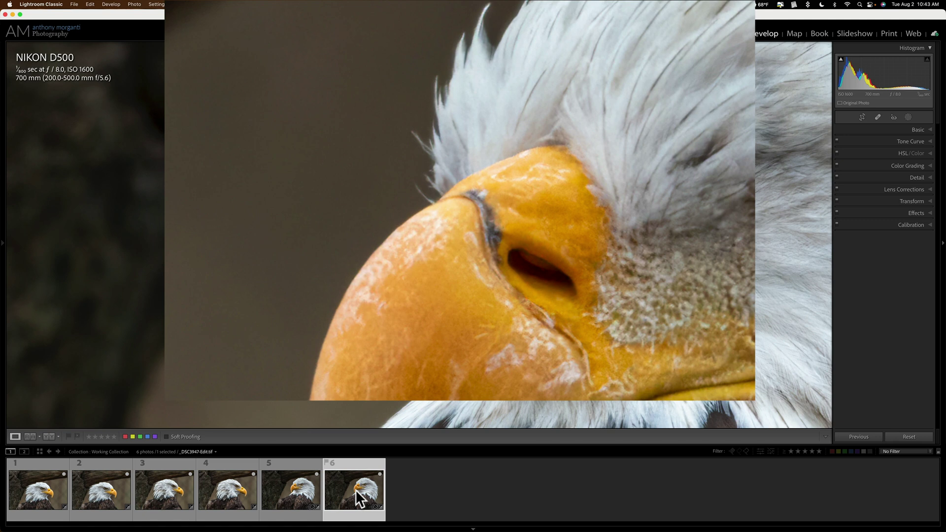
click(302, 491)
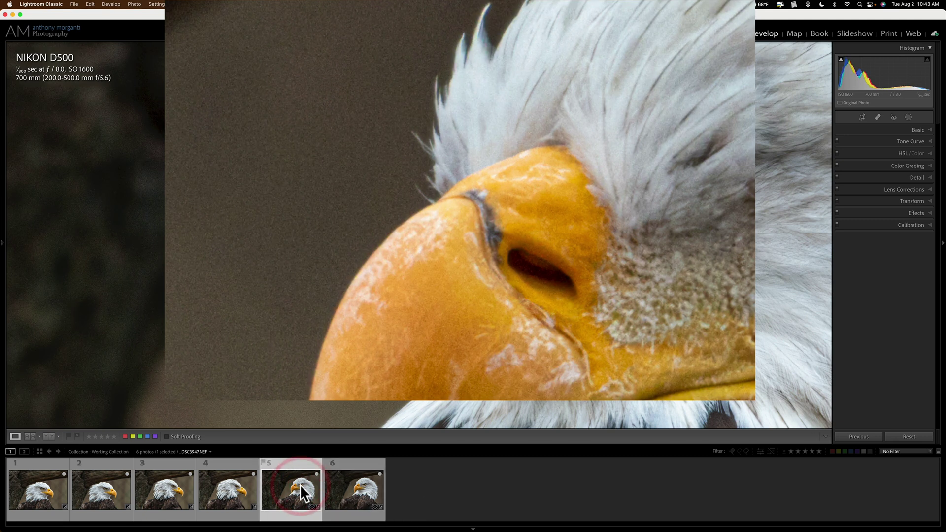
click(342, 487)
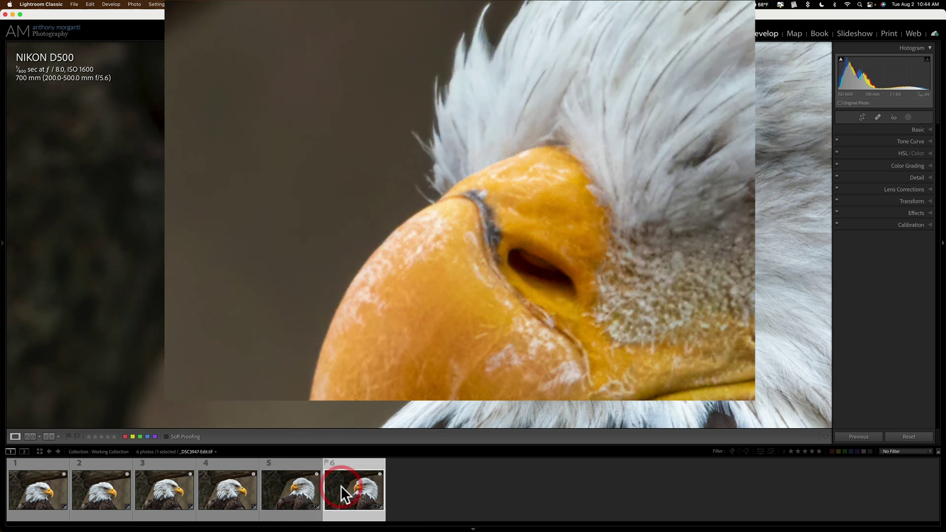
click(225, 490)
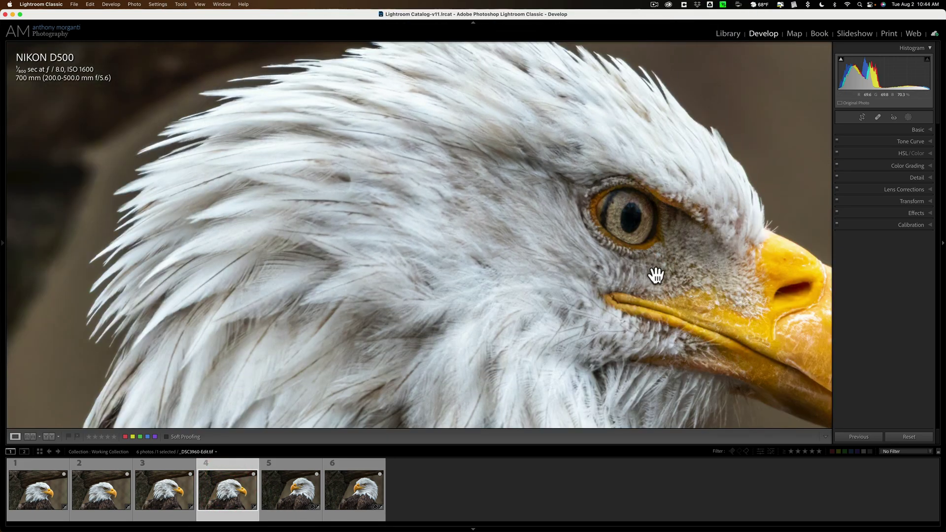
Center the zoomed view on the eye and compare the second eagle's raw and denoised TIFF.
drag(652, 272, 453, 290)
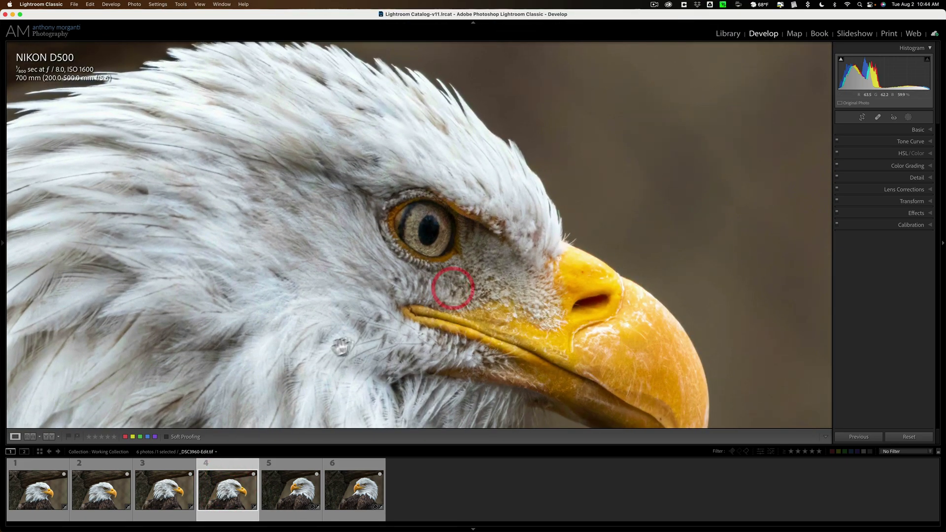
click(166, 490)
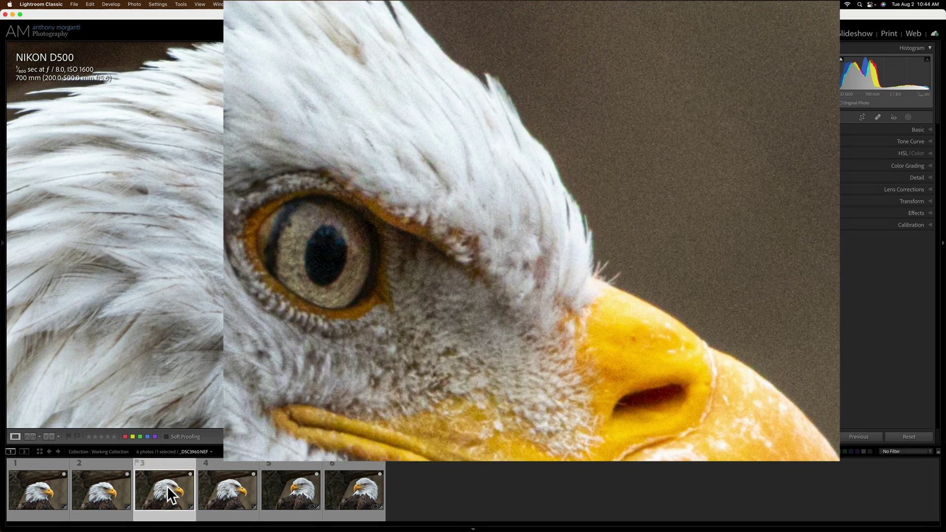
click(226, 492)
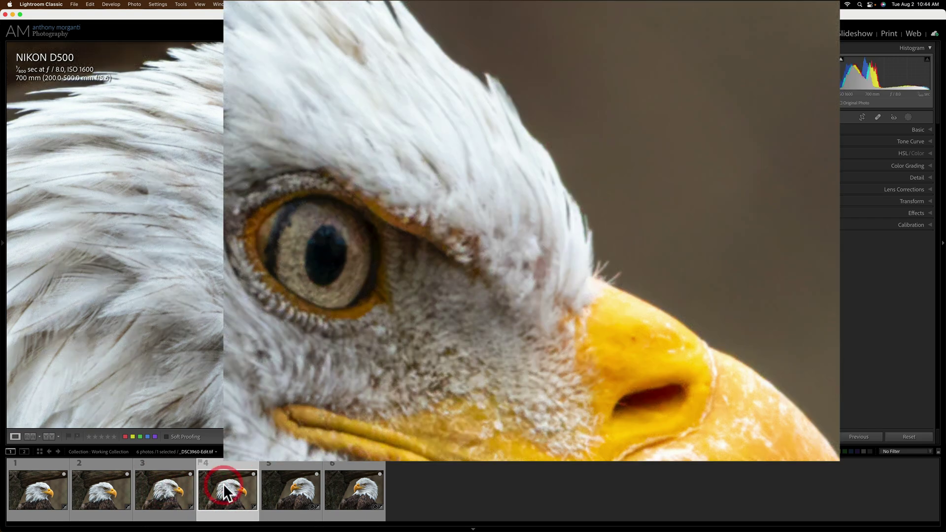
Compare _DSC3956.NEF against _DSC3956-Edit.tif with the eye and beak in view.
click(51, 494)
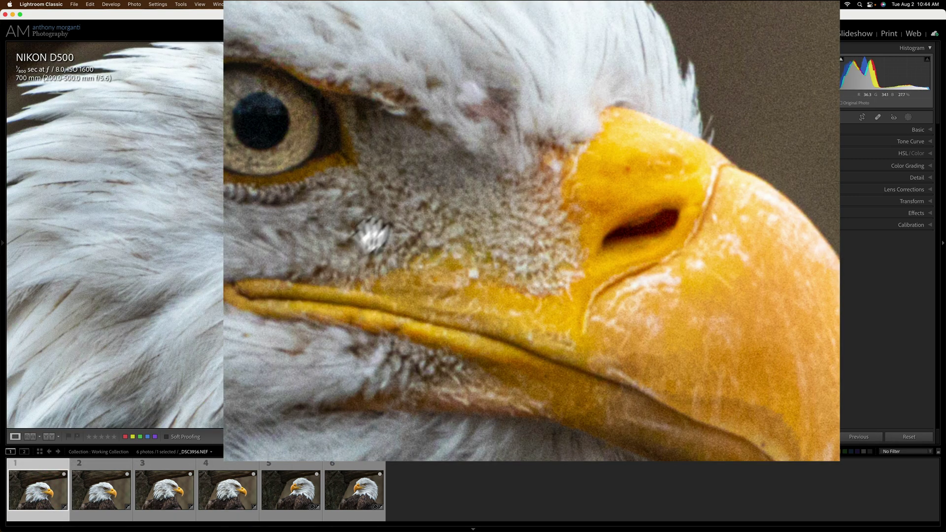
mouse_move(350, 253)
mouse_down()
mouse_move(321, 332)
mouse_move(310, 332)
mouse_up()
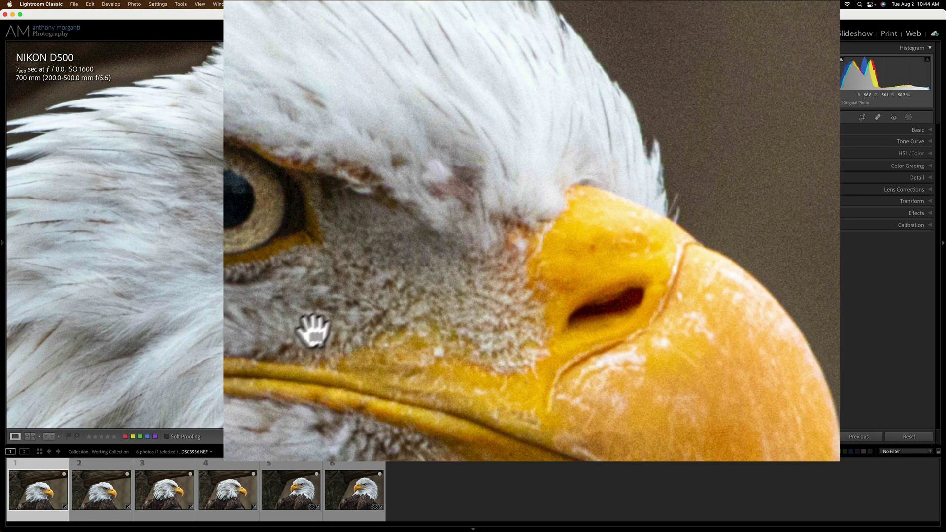
click(104, 496)
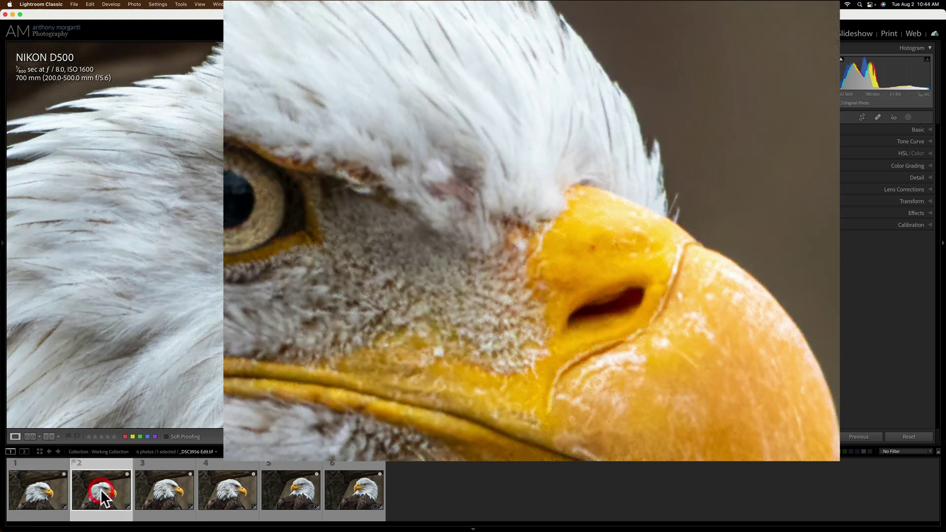
click(38, 490)
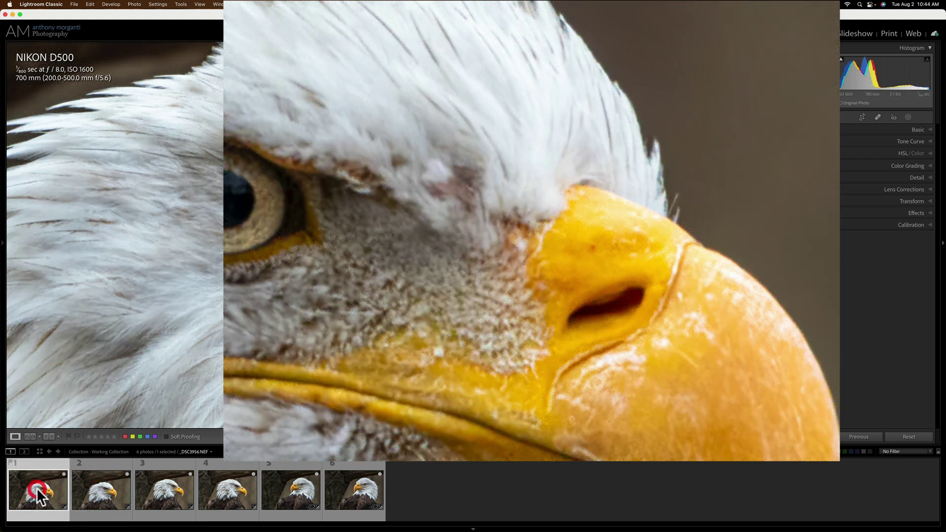
click(90, 491)
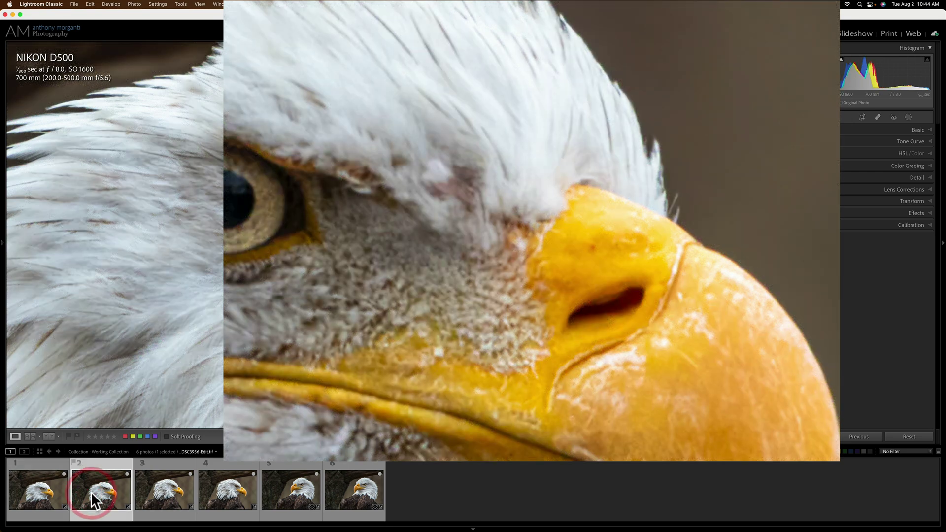